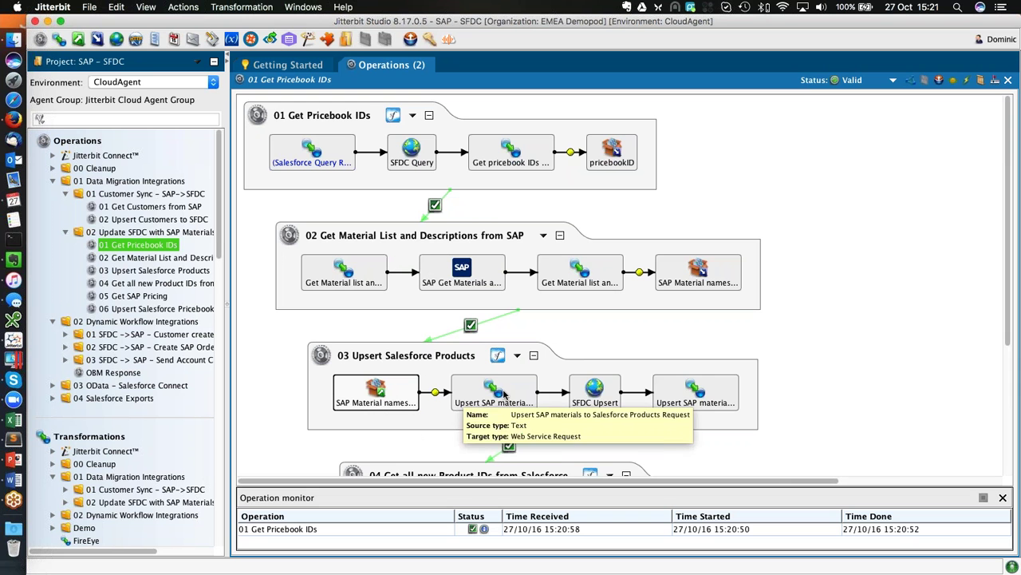
Examine the chained product and pricing operations, then switch to Salesforce in Firefox and list all products with an unfiltered search
{"action": "scroll", "coordinate": [554, 404], "scroll_direction": "down", "scroll_amount": 5}
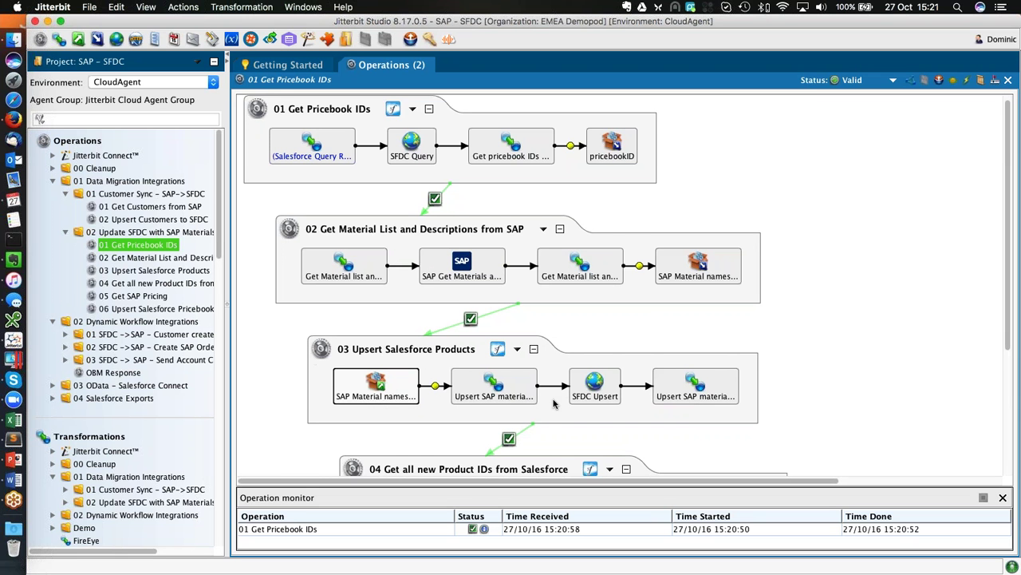
{"action": "scroll", "coordinate": [553, 404], "scroll_direction": "down", "scroll_amount": 2}
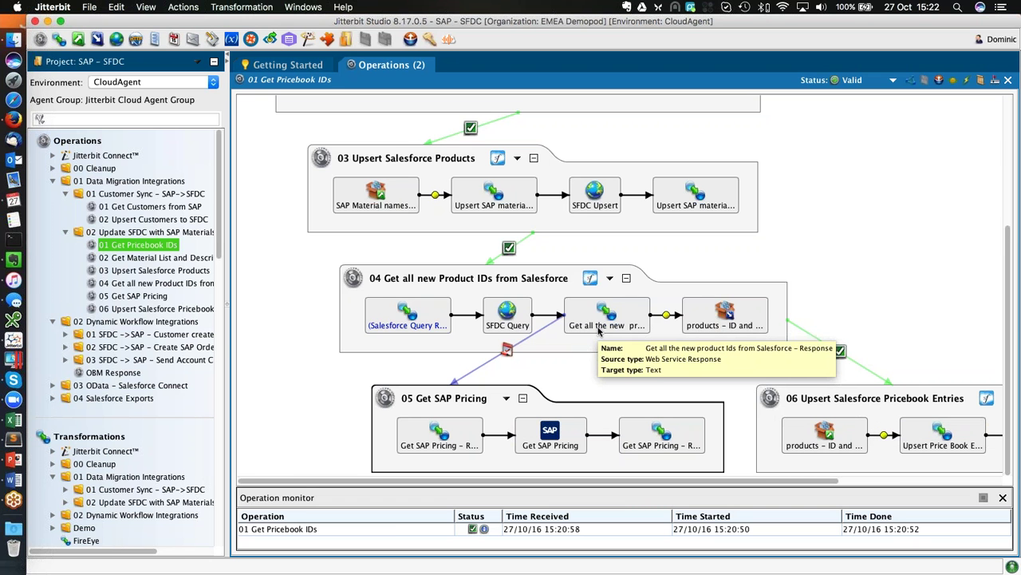
{"action": "key", "text": "super+Tab"}
{"action": "key", "text": "super+Tab"}
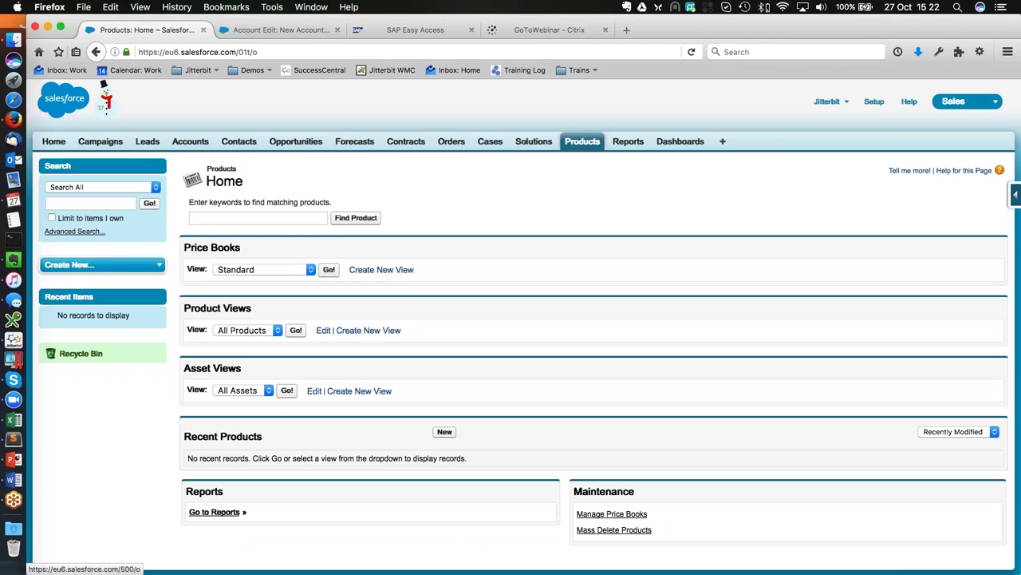
{"action": "left_click", "coordinate": [344, 221]}
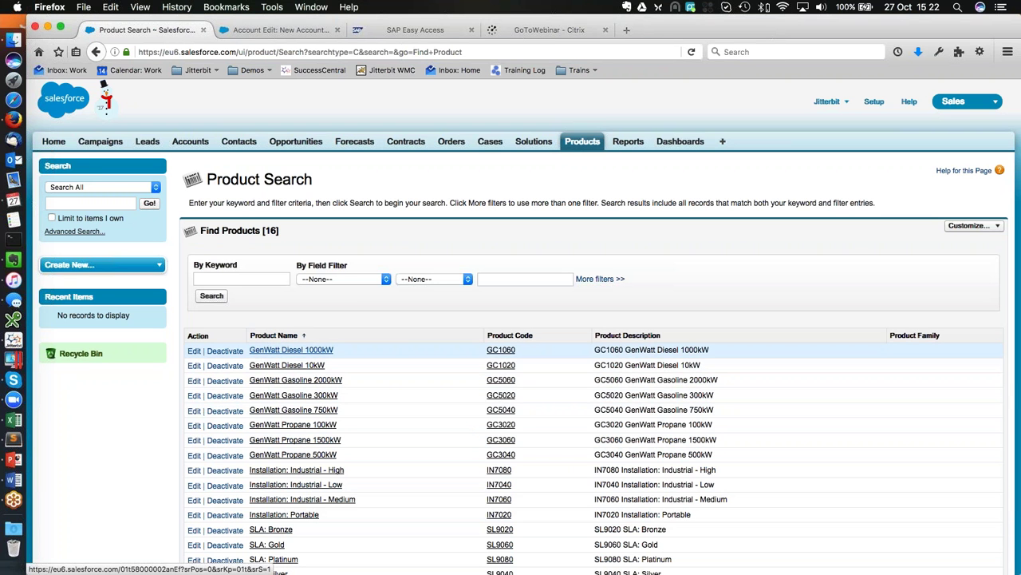
Display the All Accounts view in Salesforce and open the C-Tech Corp account record
{"action": "left_click", "coordinate": [202, 143]}
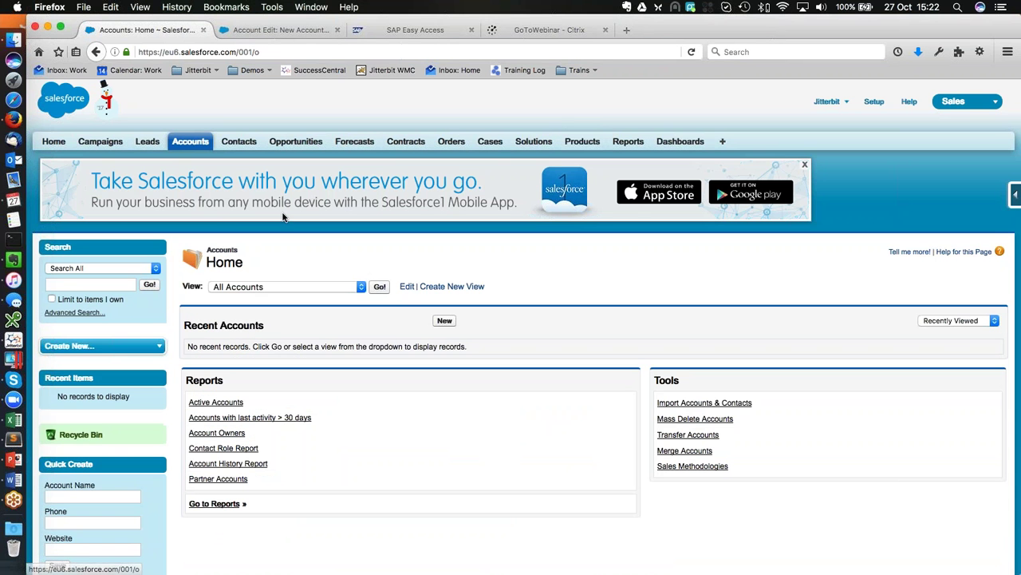
{"action": "left_click", "coordinate": [379, 289]}
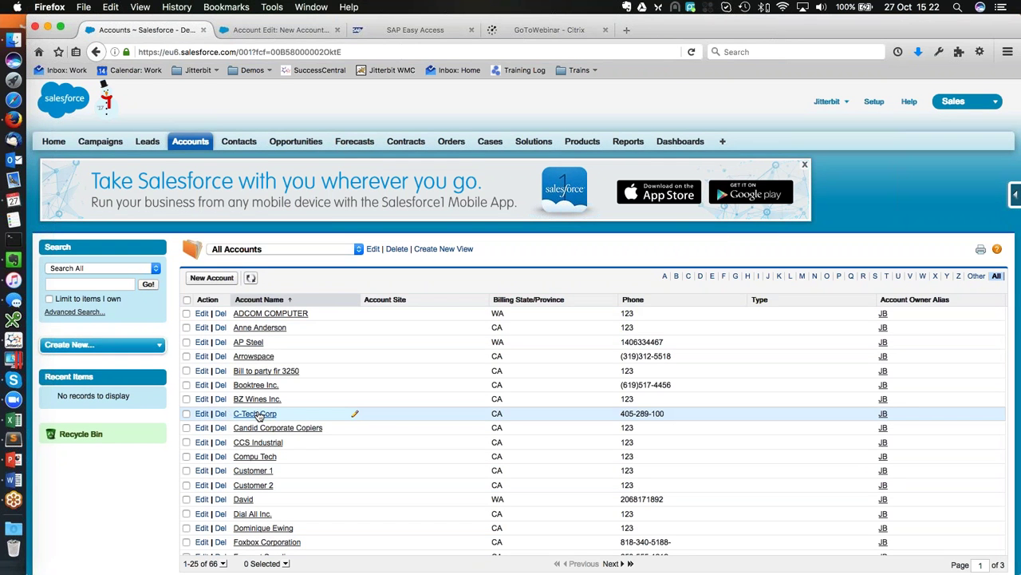
{"action": "left_click", "coordinate": [262, 414]}
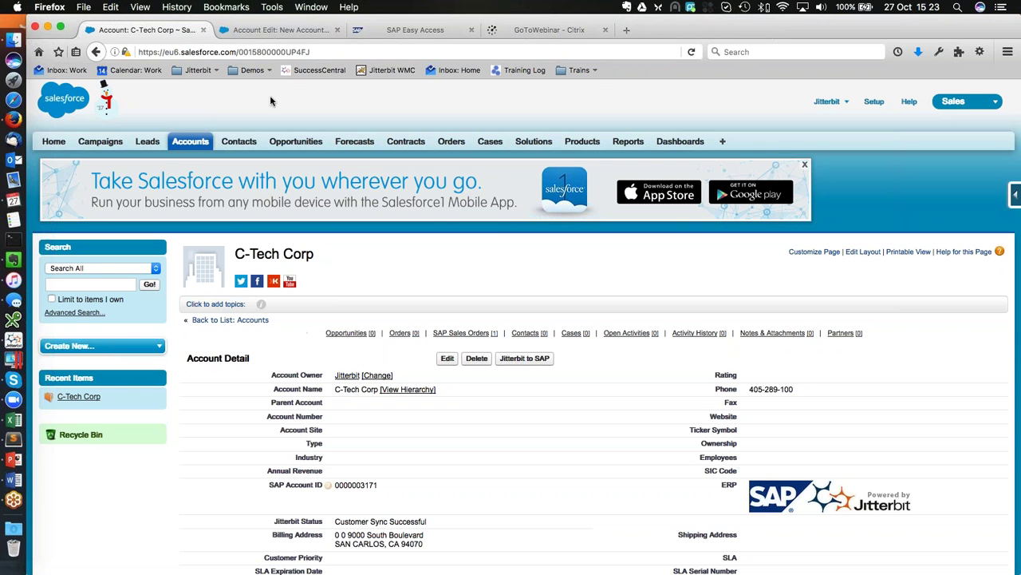
Save the prepared new account AAA Supplies, send it to SAP with the Jitterbit to SAP action and reload the record
{"action": "left_click", "coordinate": [257, 32]}
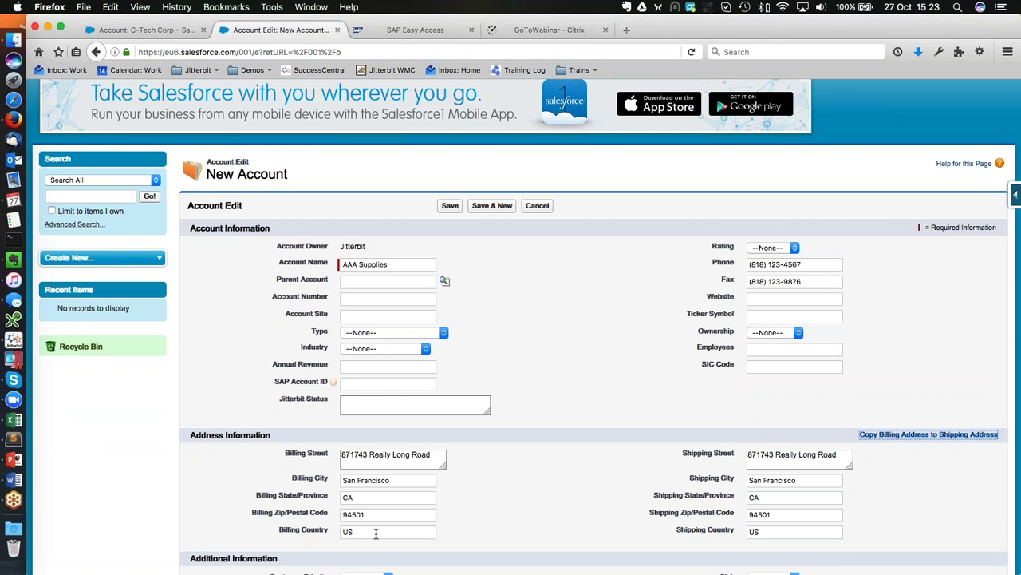
{"action": "left_click", "coordinate": [449, 207]}
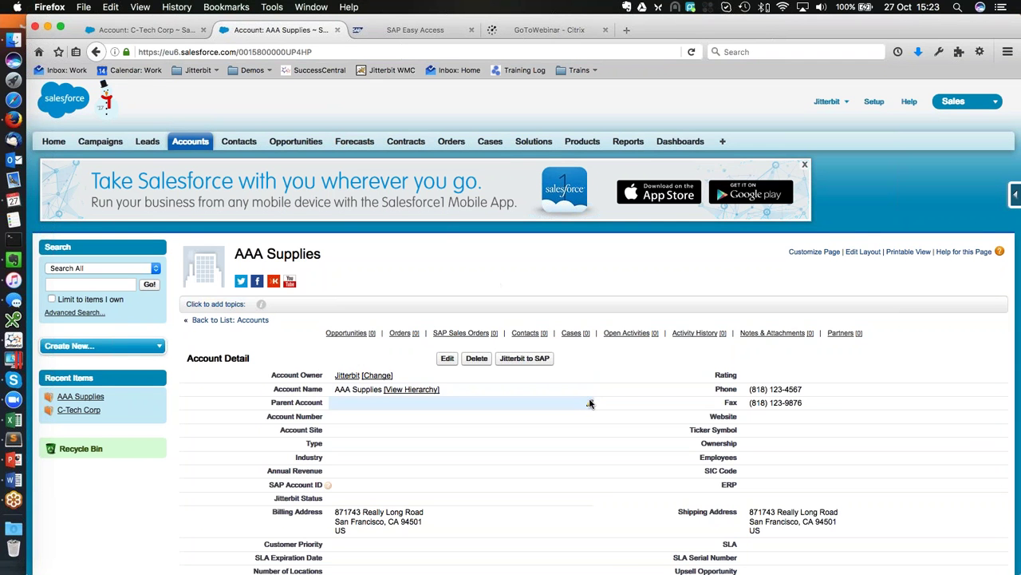
{"action": "left_click", "coordinate": [517, 361]}
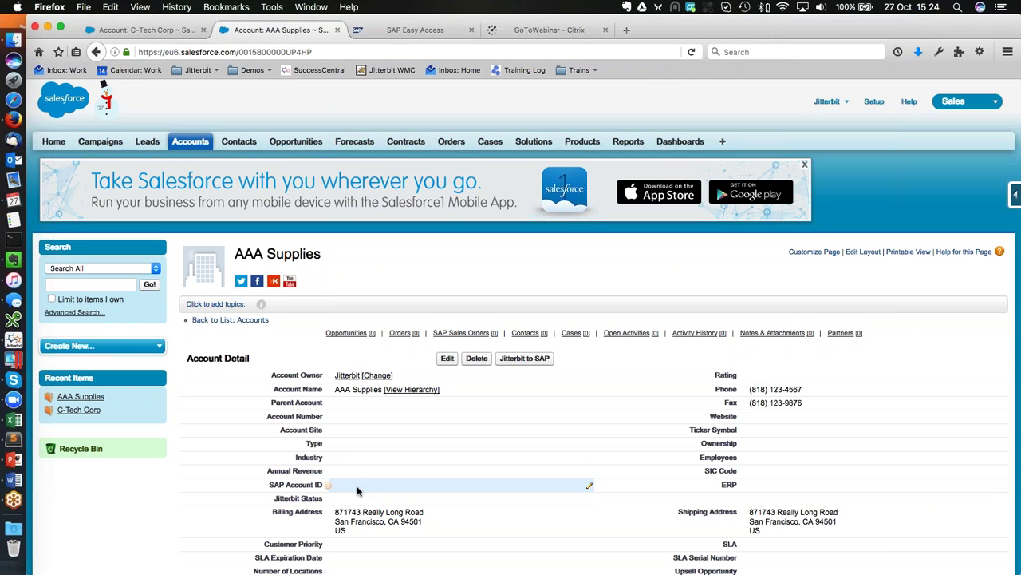
{"action": "left_click", "coordinate": [691, 52]}
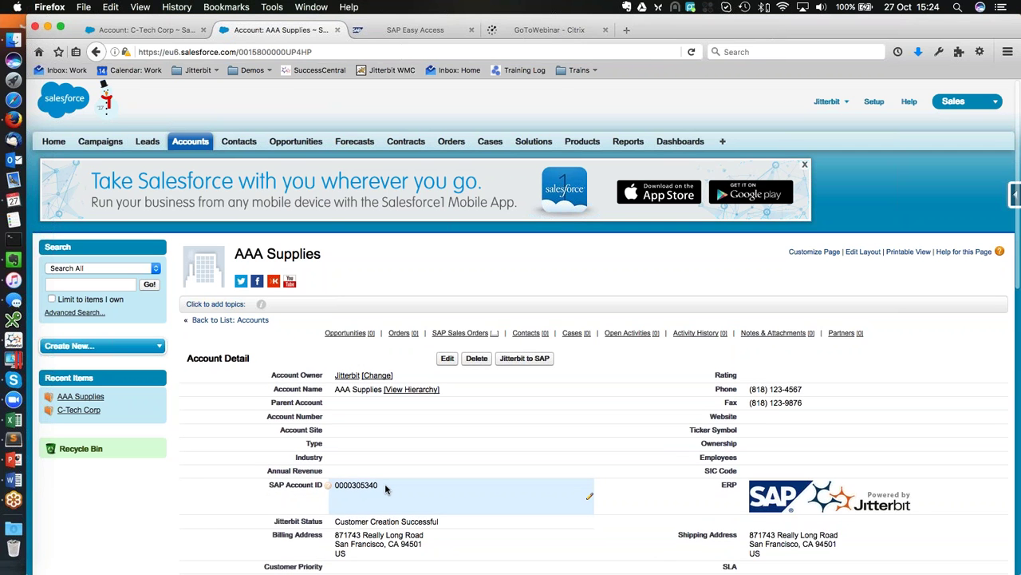
Copy the SAP Account ID of AAA Supplies and reopen SAP Easy Access from the logged-off SAP session
{"action": "left_click_drag", "start_coordinate": [383, 486], "coordinate": [333, 486]}
{"action": "key", "text": "super+c"}
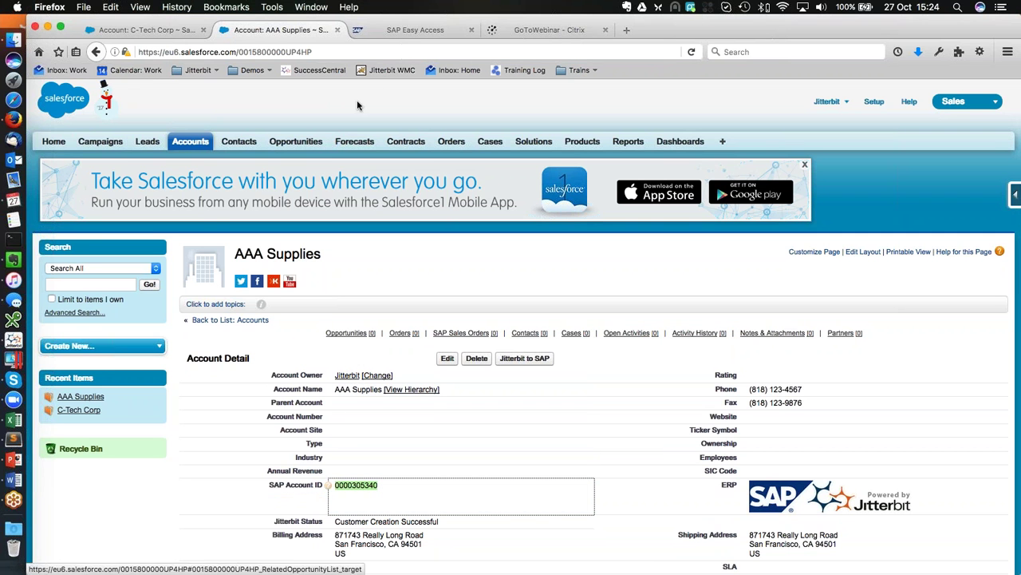
{"action": "left_click", "coordinate": [408, 34]}
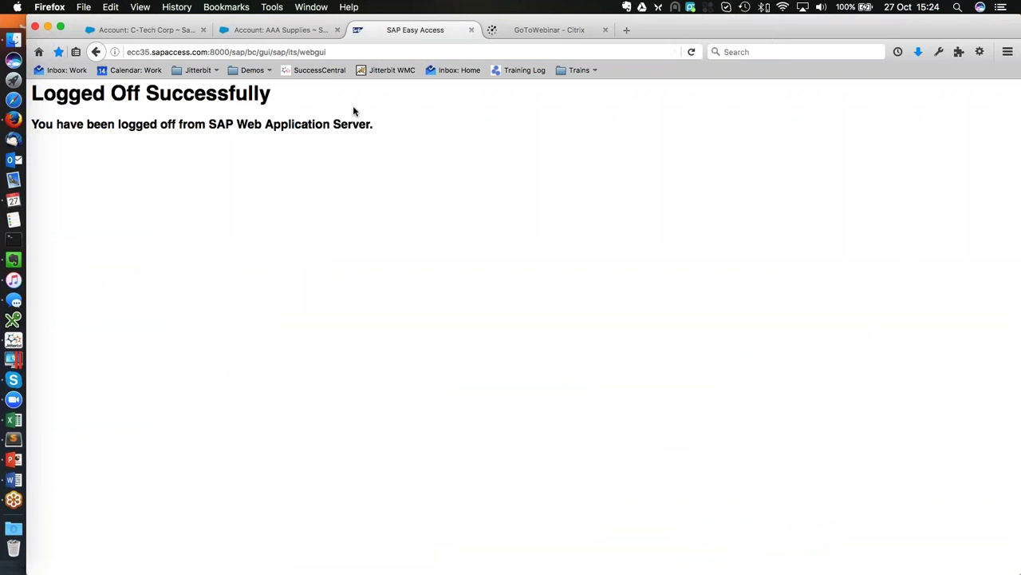
{"action": "left_click", "coordinate": [256, 70]}
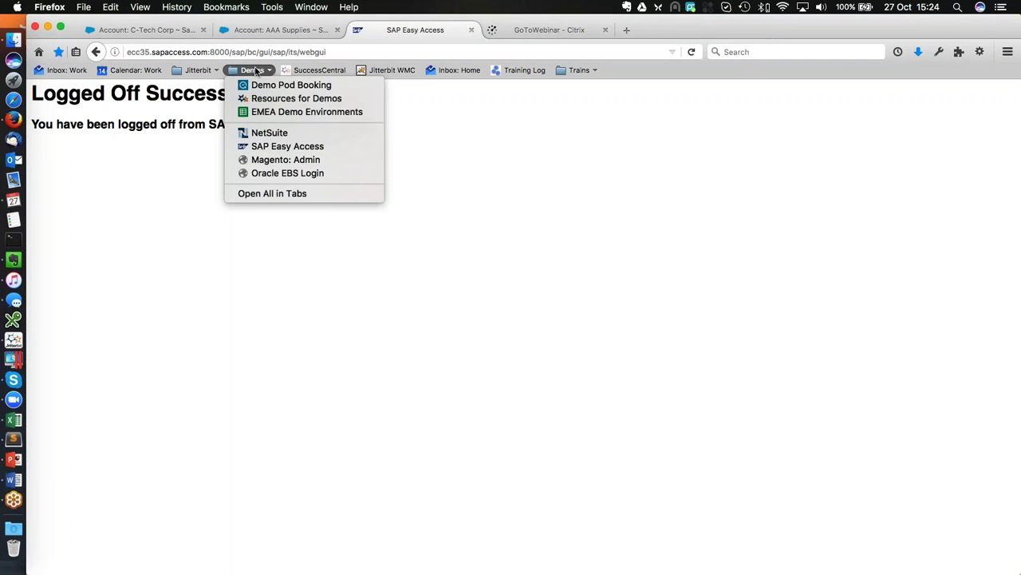
{"action": "left_click", "coordinate": [273, 147]}
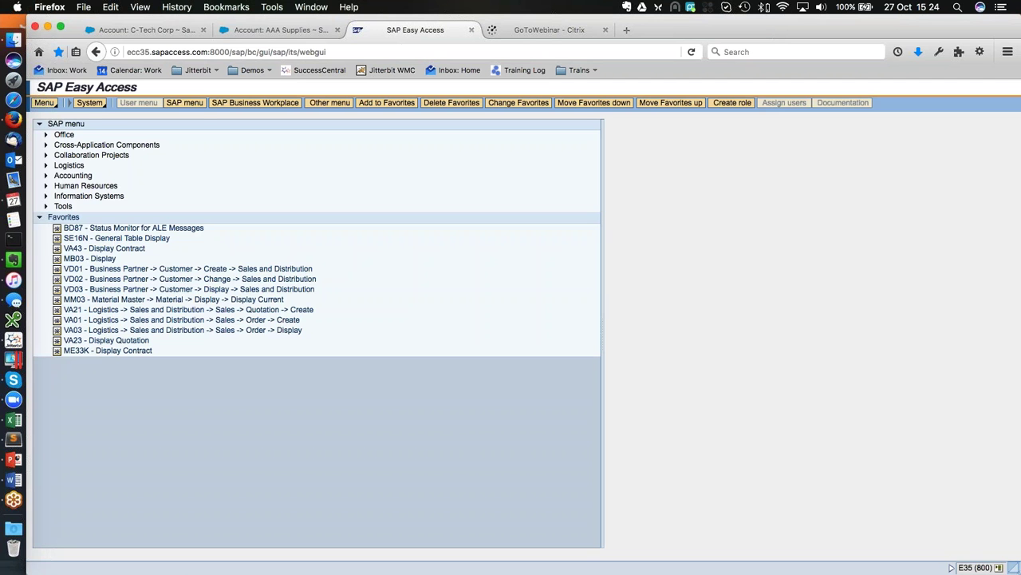
Display the general data of the customer with the copied account ID using transaction VD03
{"action": "double_click", "coordinate": [268, 289]}
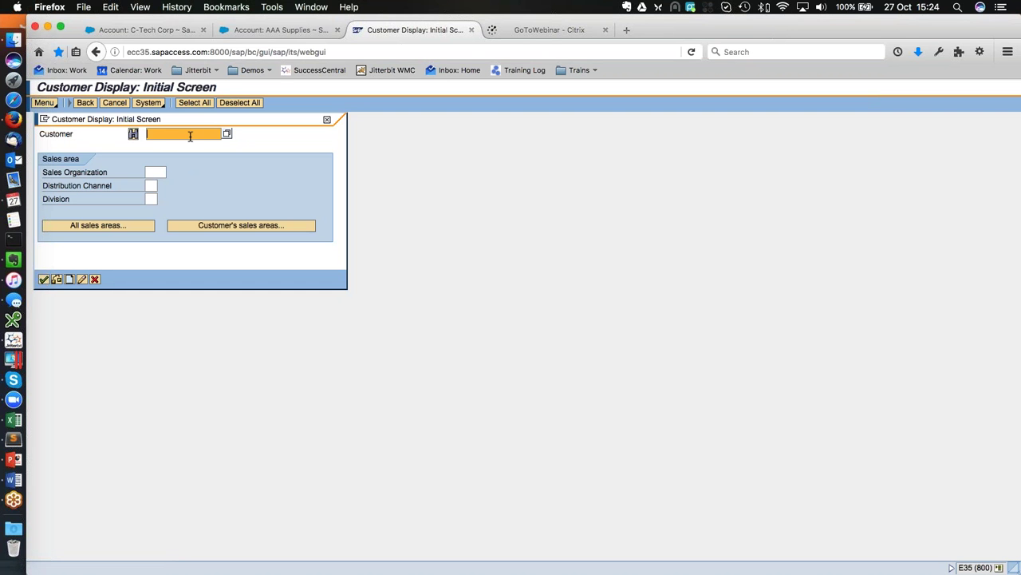
{"action": "left_click", "coordinate": [189, 134]}
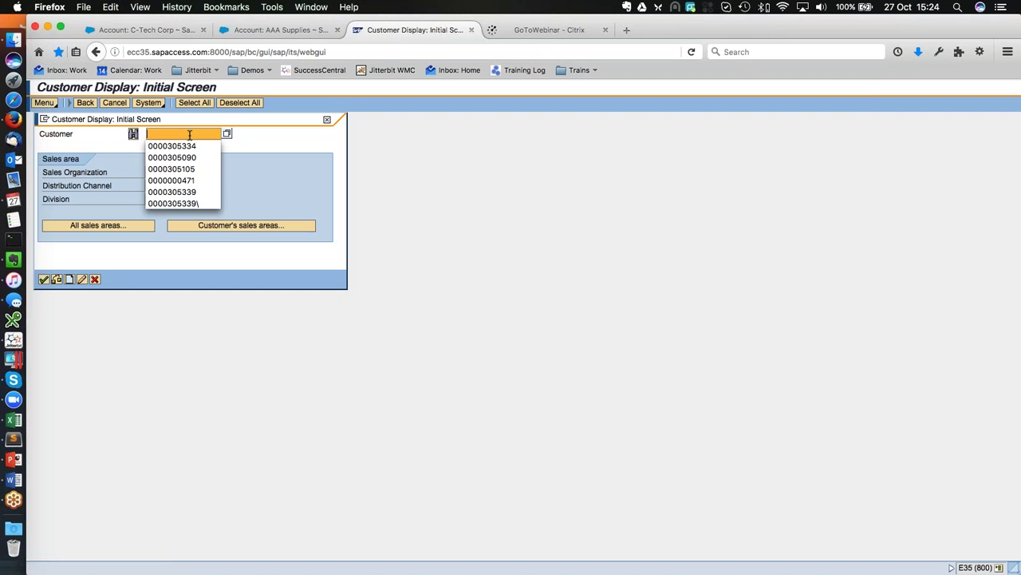
{"action": "key", "text": "super+v"}
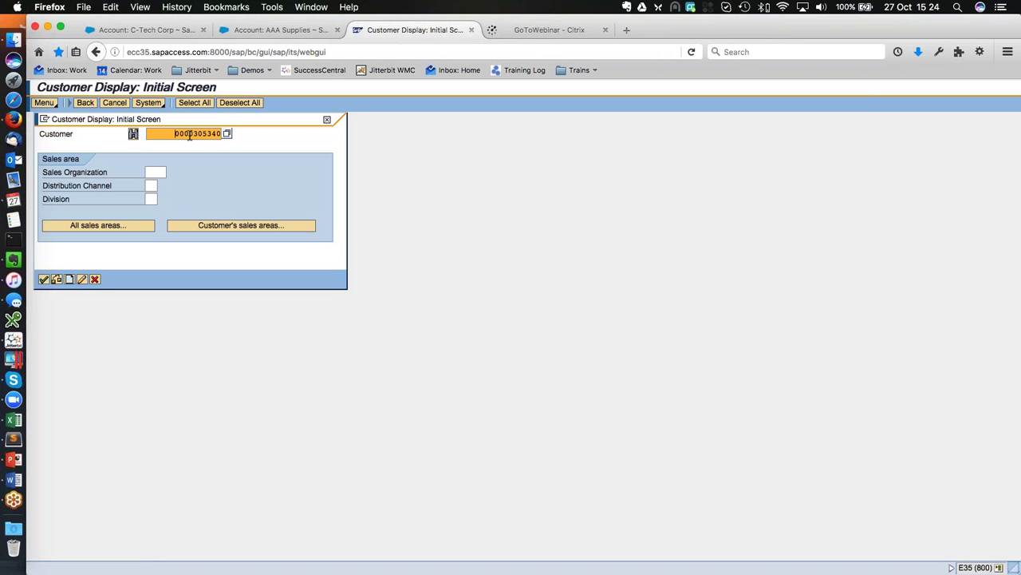
{"action": "left_click", "coordinate": [189, 134]}
{"action": "key", "text": "Return"}
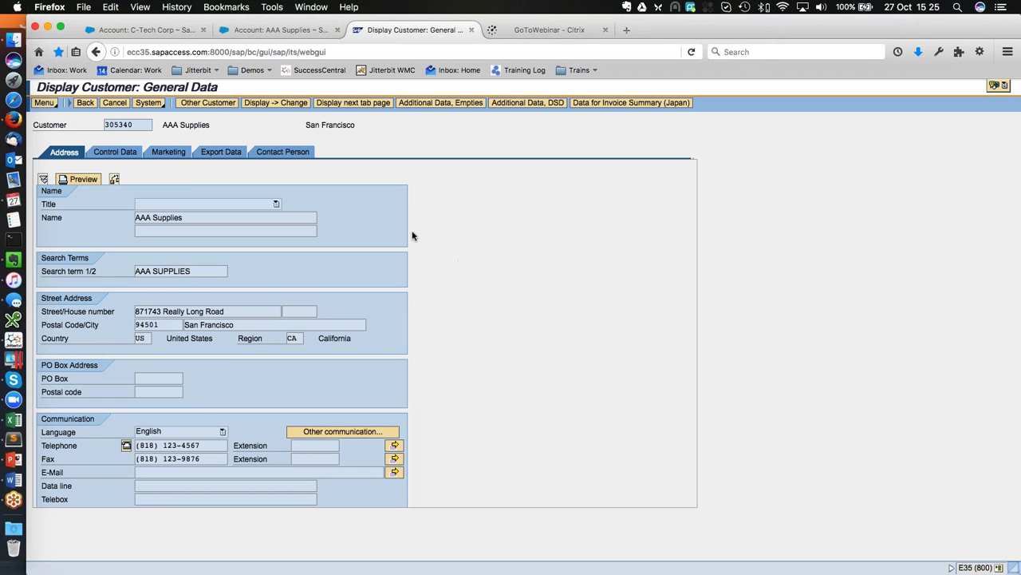
Return to the AAA Supplies account in Salesforce and start a new opportunity for it
{"action": "key", "text": "super+Tab"}
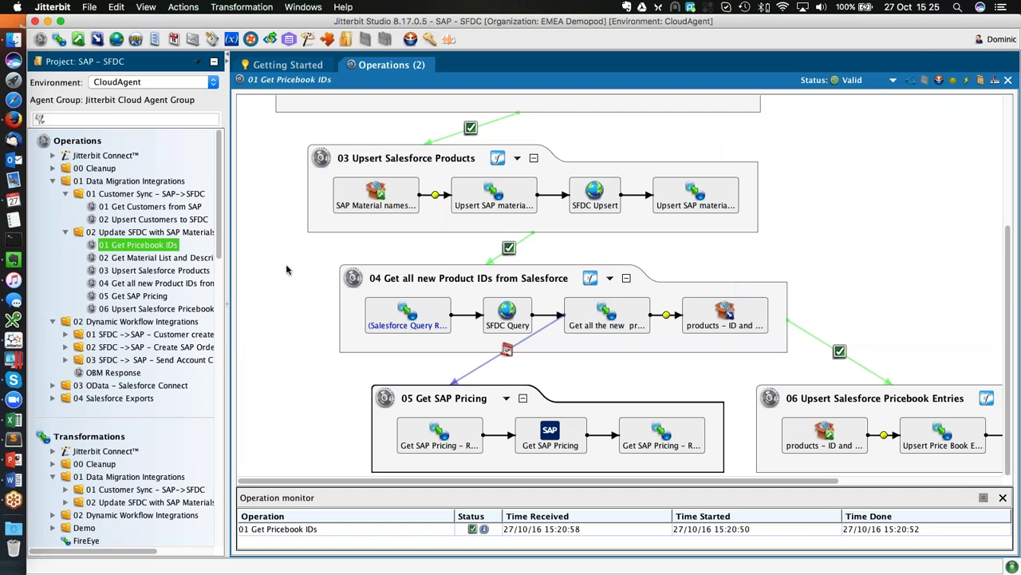
{"action": "key", "text": "super+Tab"}
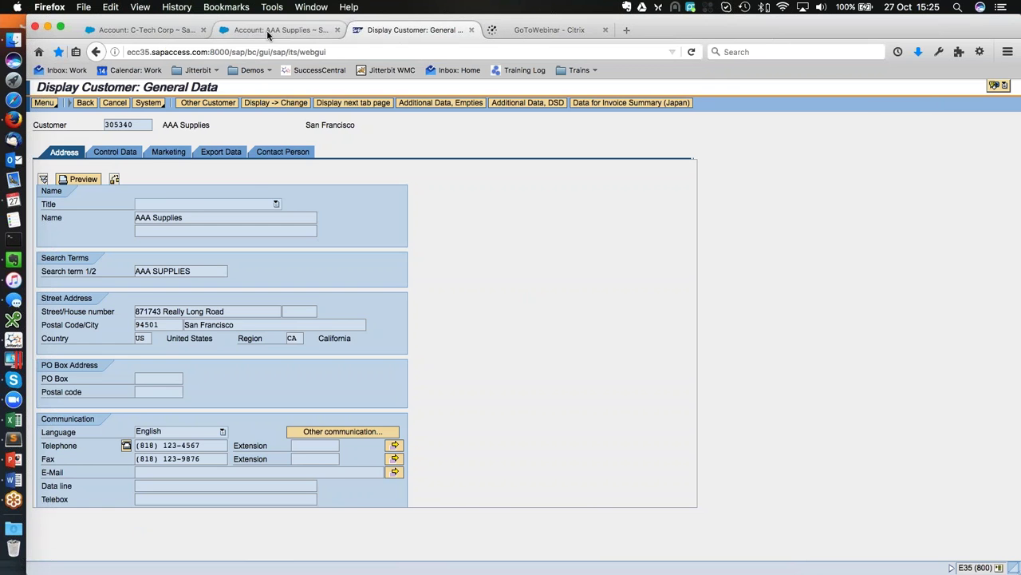
{"action": "left_click", "coordinate": [267, 30]}
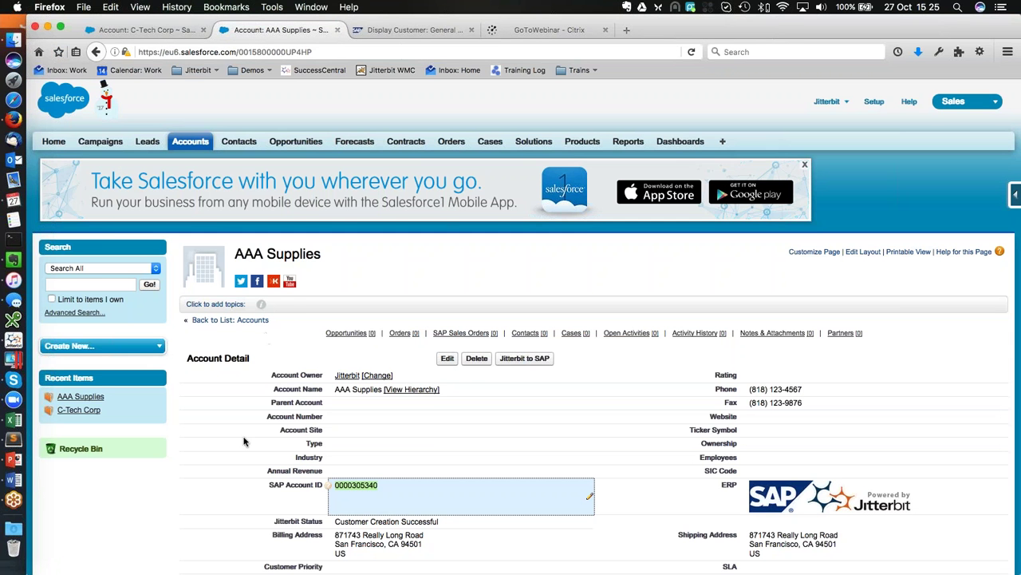
{"action": "scroll", "coordinate": [244, 441], "scroll_direction": "down", "scroll_amount": 5}
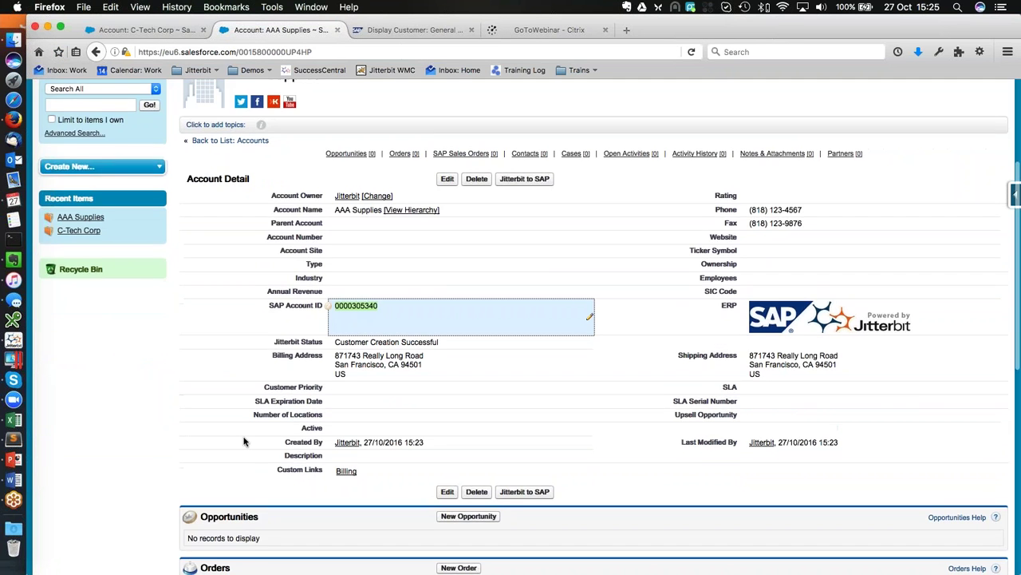
{"action": "scroll", "coordinate": [244, 441], "scroll_direction": "down", "scroll_amount": 3}
{"action": "left_click", "coordinate": [466, 423]}
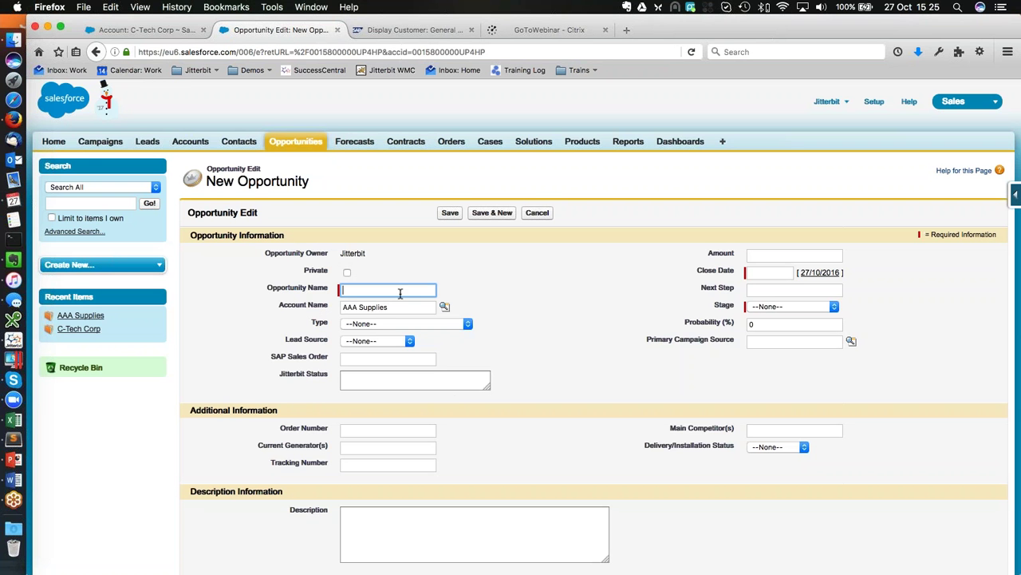
Name the opportunity October Supplies, set the close date to 27/10/2016 and the stage to Proposal/Price Quote, and save it
{"action": "left_click", "coordinate": [400, 291]}
{"action": "key", "text": "Down"}
{"action": "key", "text": "Down"}
{"action": "key", "text": "Down"}
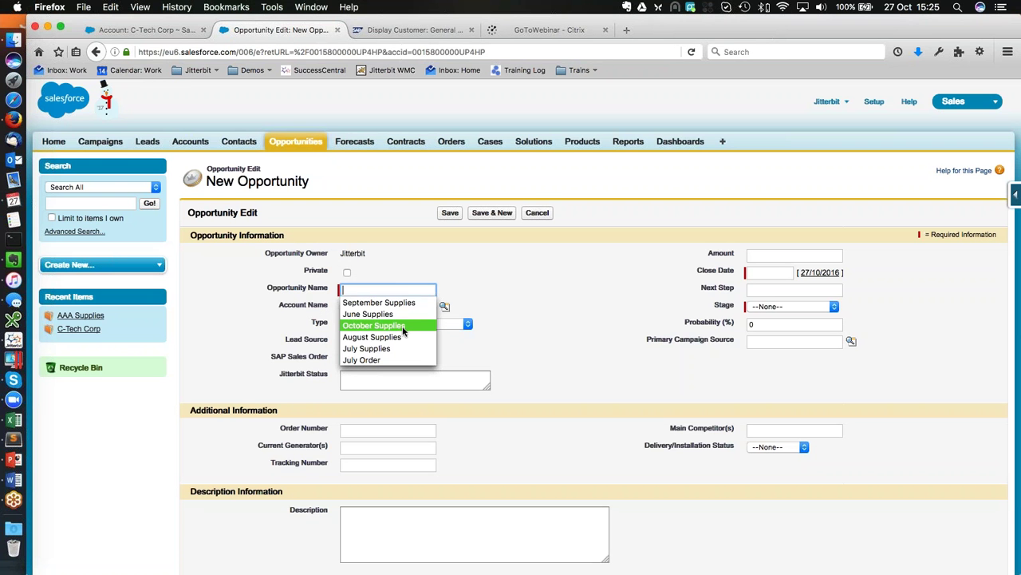
{"action": "key", "text": "Return"}
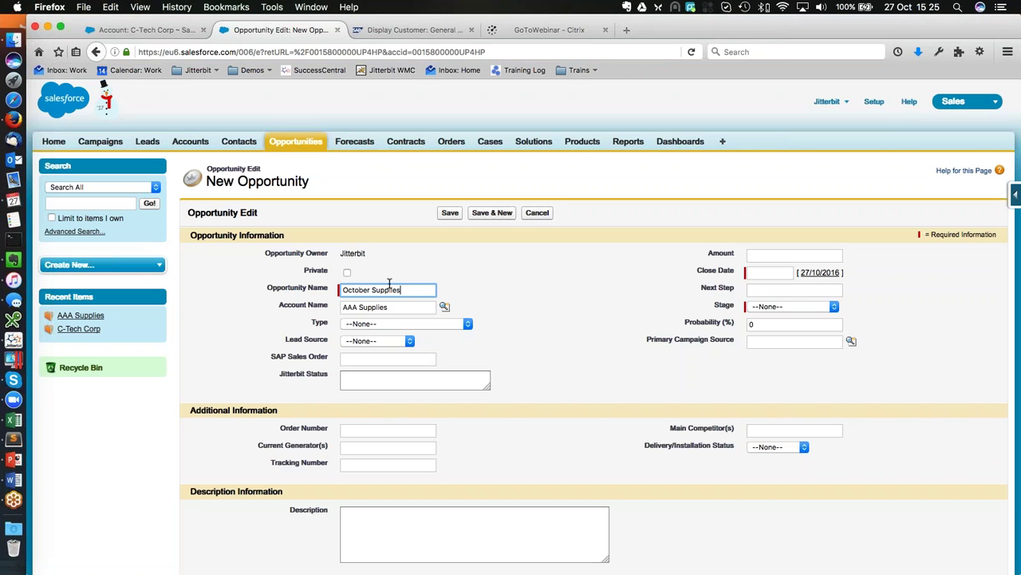
{"action": "left_click", "coordinate": [830, 273]}
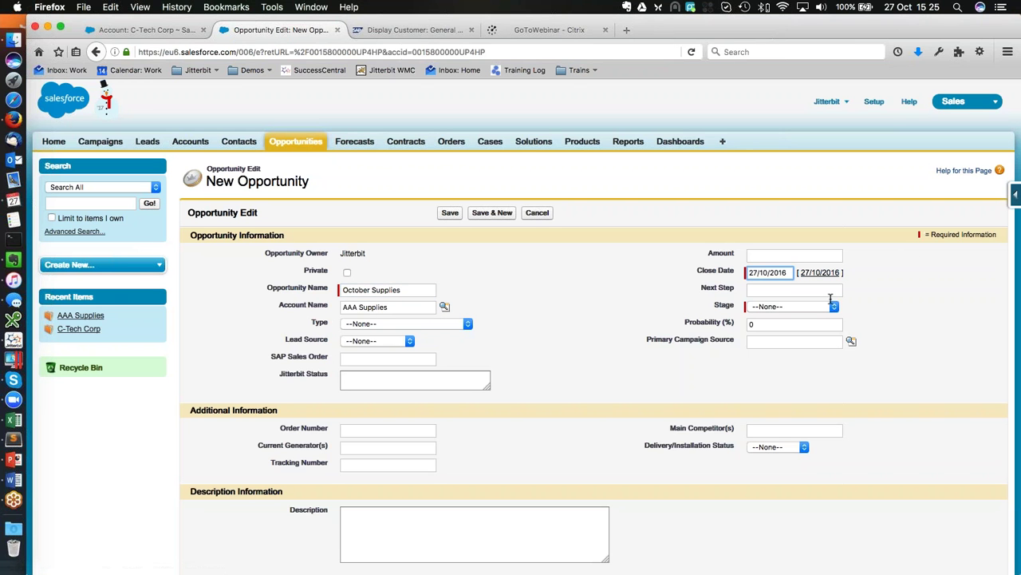
{"action": "left_click", "coordinate": [834, 307]}
{"action": "left_click", "coordinate": [807, 391]}
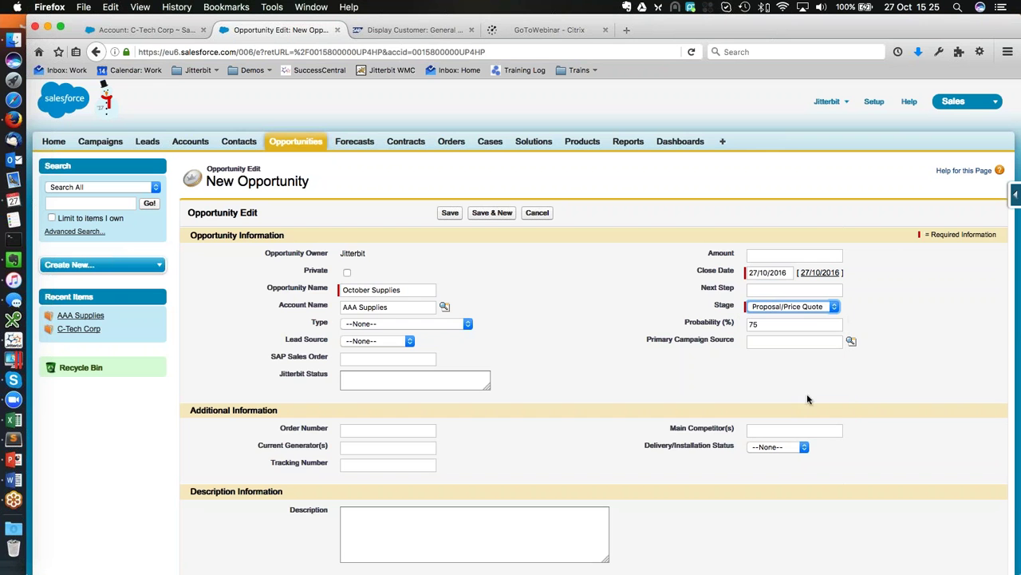
{"action": "left_click", "coordinate": [450, 213]}
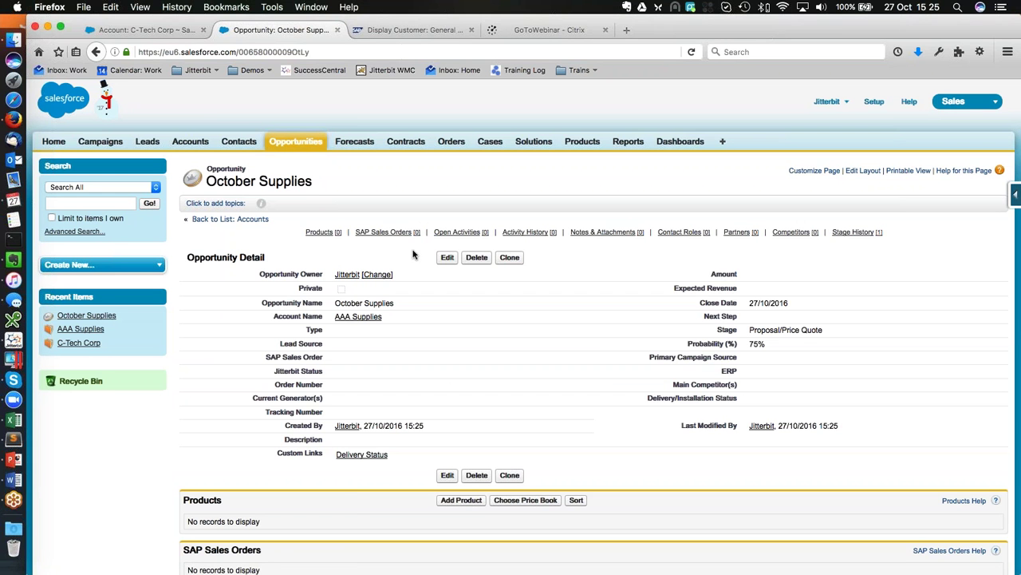
Choose the Standard Price Book and select GenWatt Gasoline 750kW, GenWatt Propane 100kW, Installation: Industrial - Low and SLA: Bronze as the opportunity's products
{"action": "left_click", "coordinate": [463, 502]}
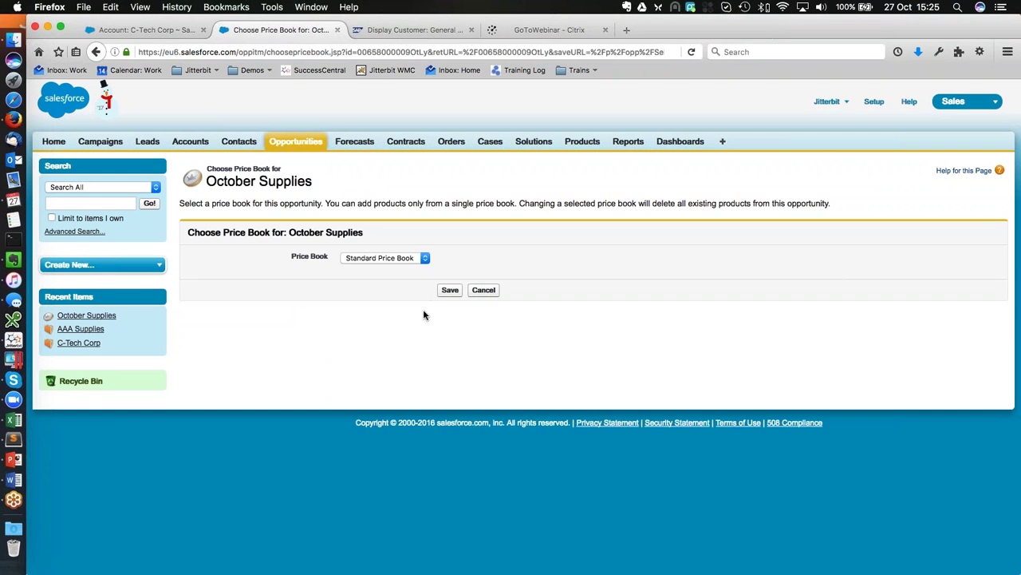
{"action": "left_click", "coordinate": [450, 290]}
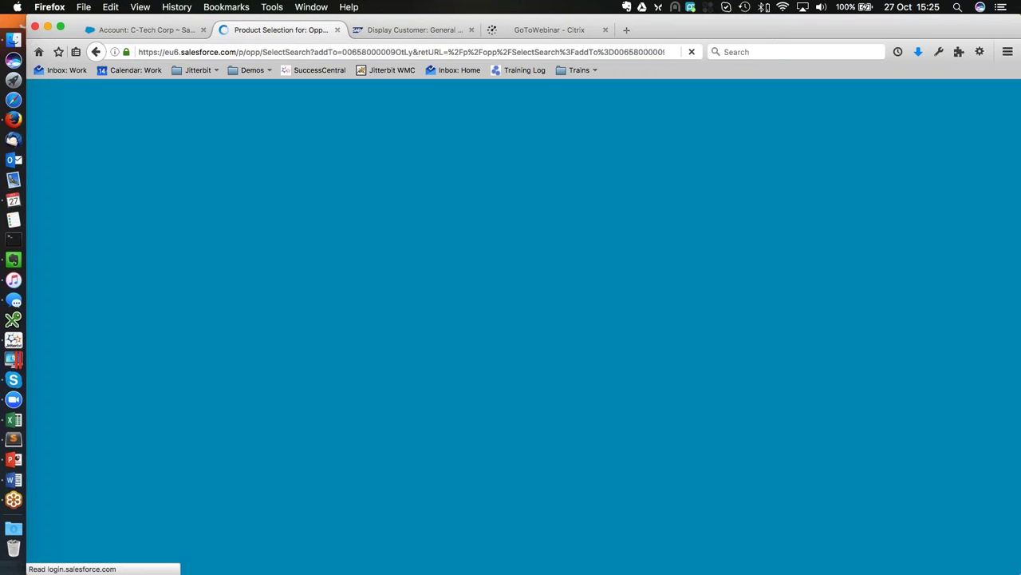
{"action": "left_click", "coordinate": [186, 448]}
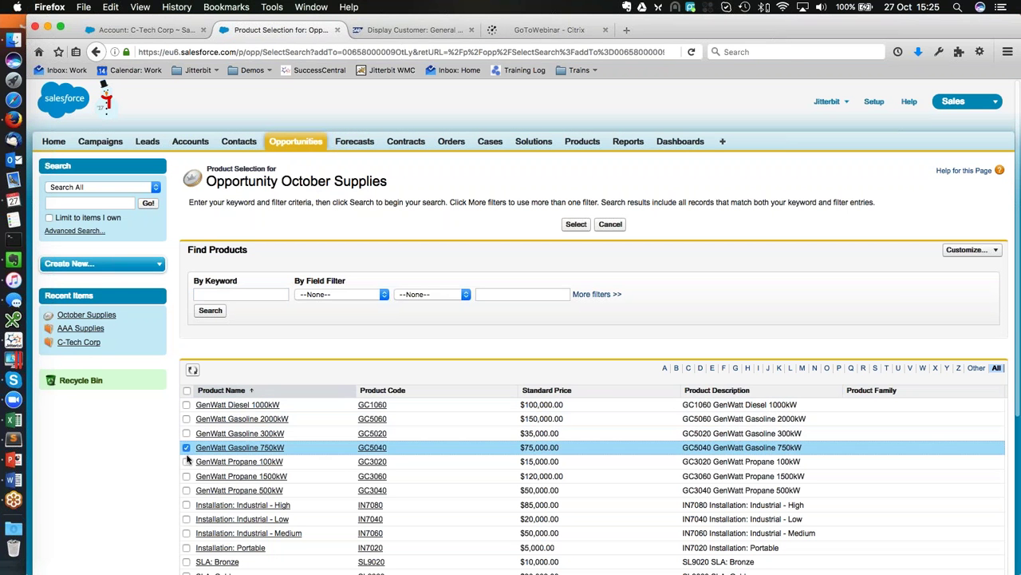
{"action": "left_click", "coordinate": [185, 461]}
{"action": "left_click", "coordinate": [186, 518]}
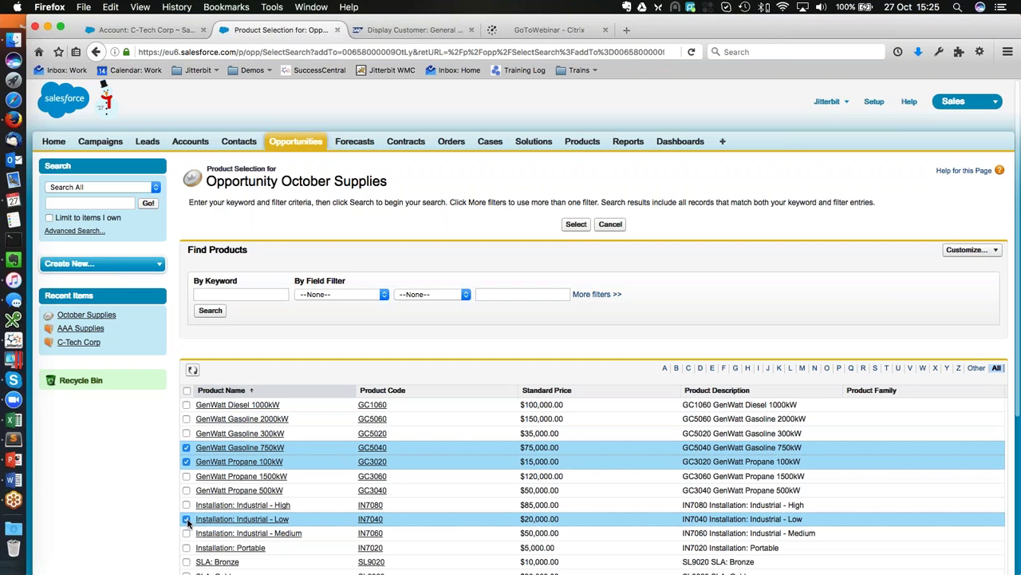
{"action": "left_click", "coordinate": [186, 561]}
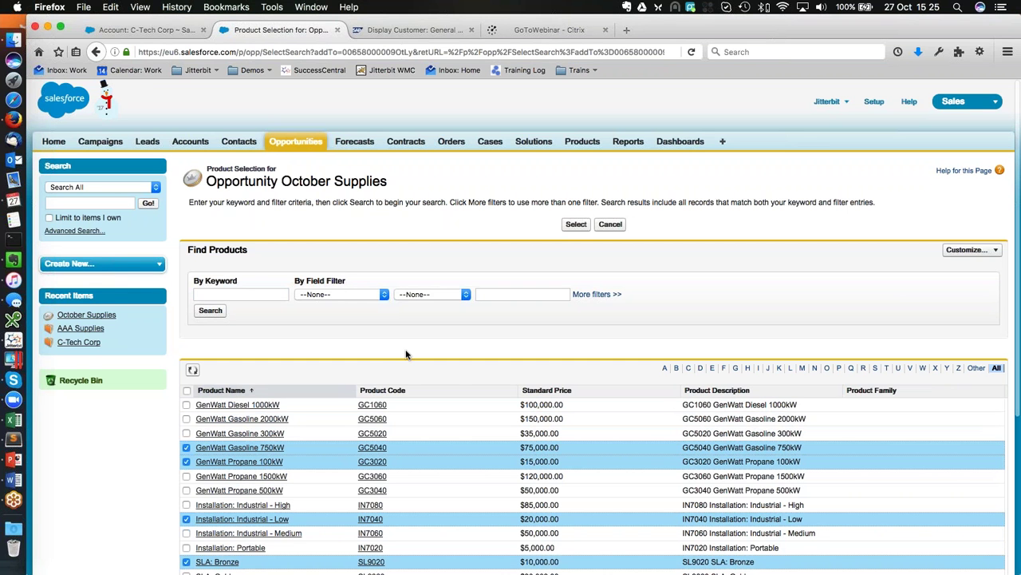
{"action": "left_click", "coordinate": [581, 224]}
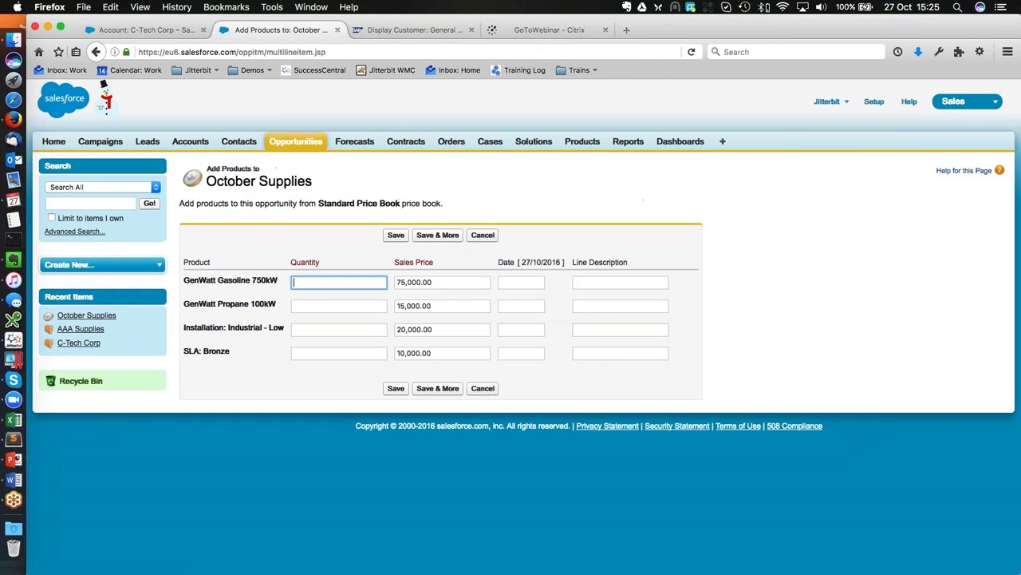
Set the quantities to 3 for GenWatt Gasoline 750kW, 2 for GenWatt Propane 100kW, 5 for Installation: Industrial - Low and 1 for SLA: Bronze, and save
{"action": "type", "text": "3"}
{"action": "left_click", "coordinate": [365, 306]}
{"action": "type", "text": "2"}
{"action": "left_click", "coordinate": [365, 328]}
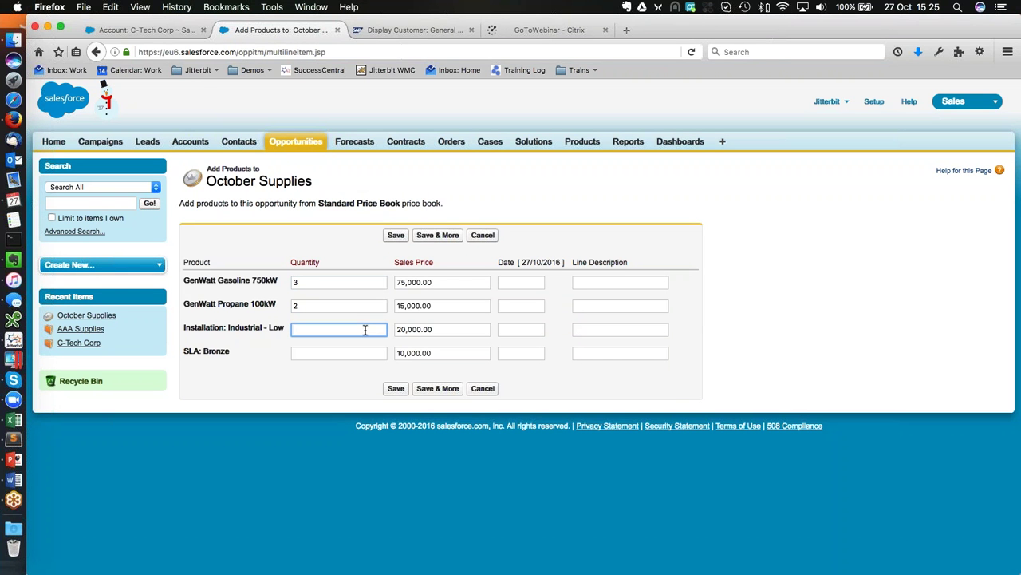
{"action": "type", "text": "5"}
{"action": "left_click", "coordinate": [362, 352]}
{"action": "type", "text": "1"}
{"action": "left_click", "coordinate": [396, 388]}
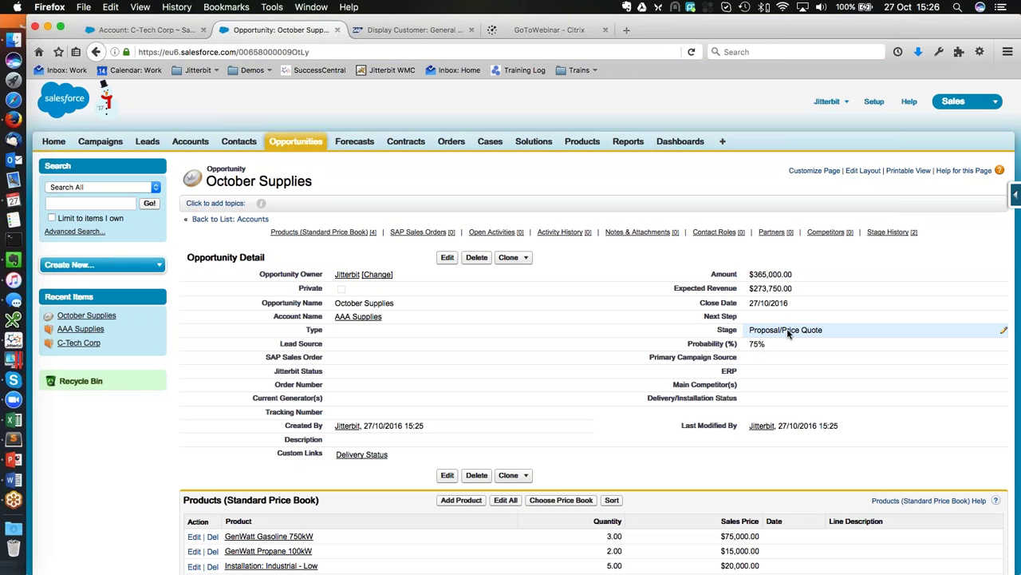
Change the October Supplies opportunity's stage to Closed Won and save it
{"action": "left_click", "coordinate": [446, 259]}
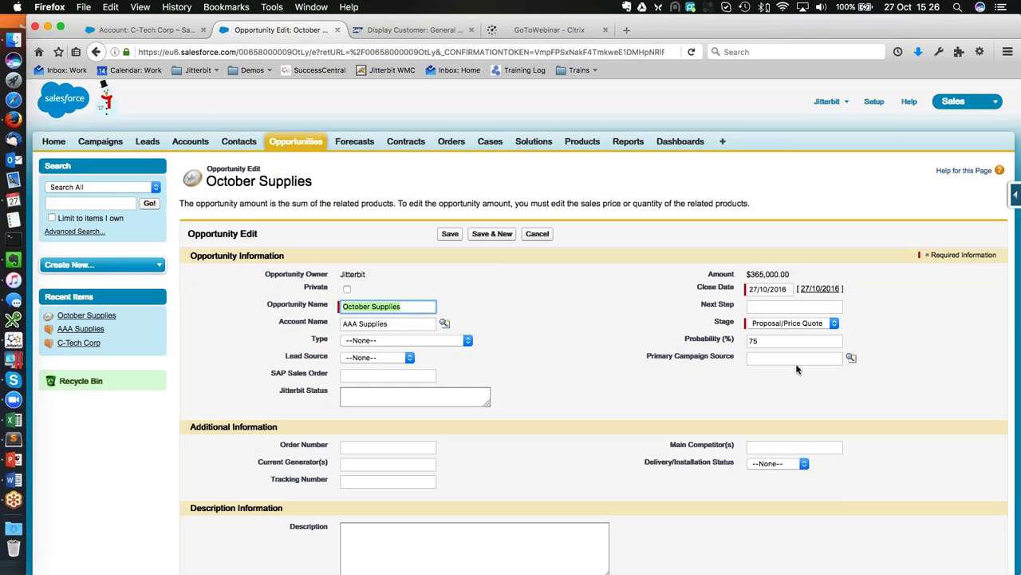
{"action": "left_click", "coordinate": [835, 324]}
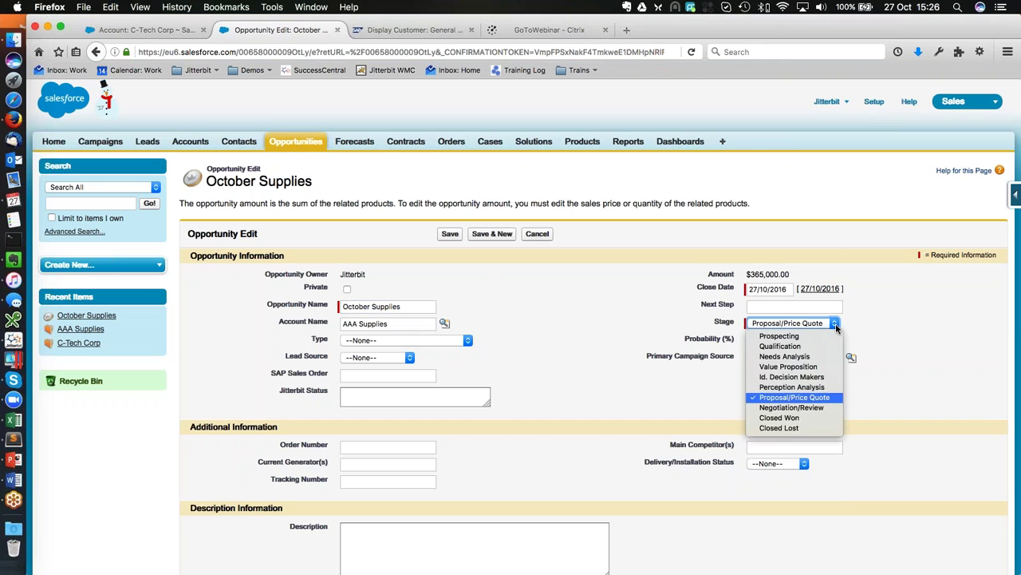
{"action": "left_click", "coordinate": [820, 418]}
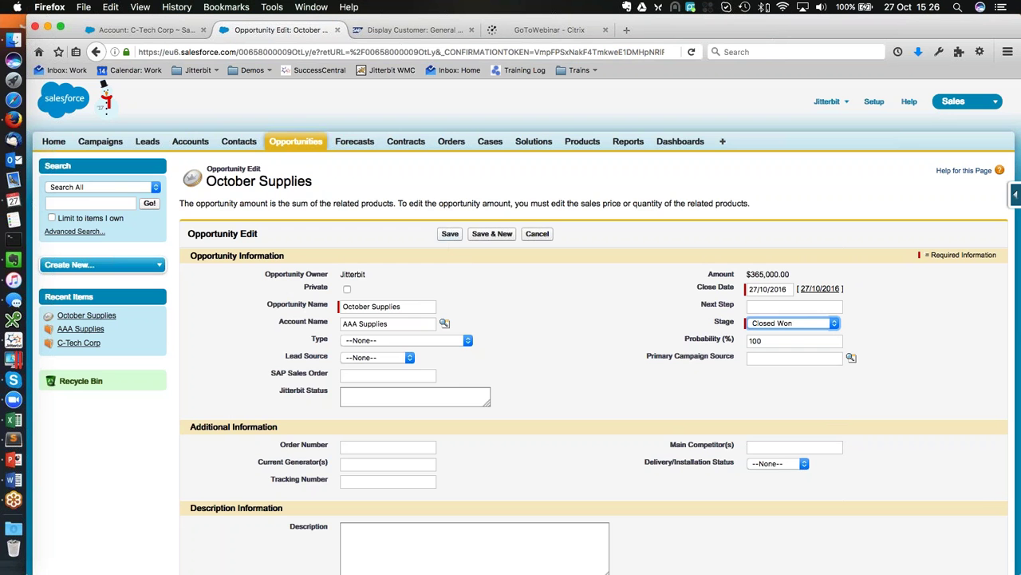
{"action": "left_click", "coordinate": [450, 236]}
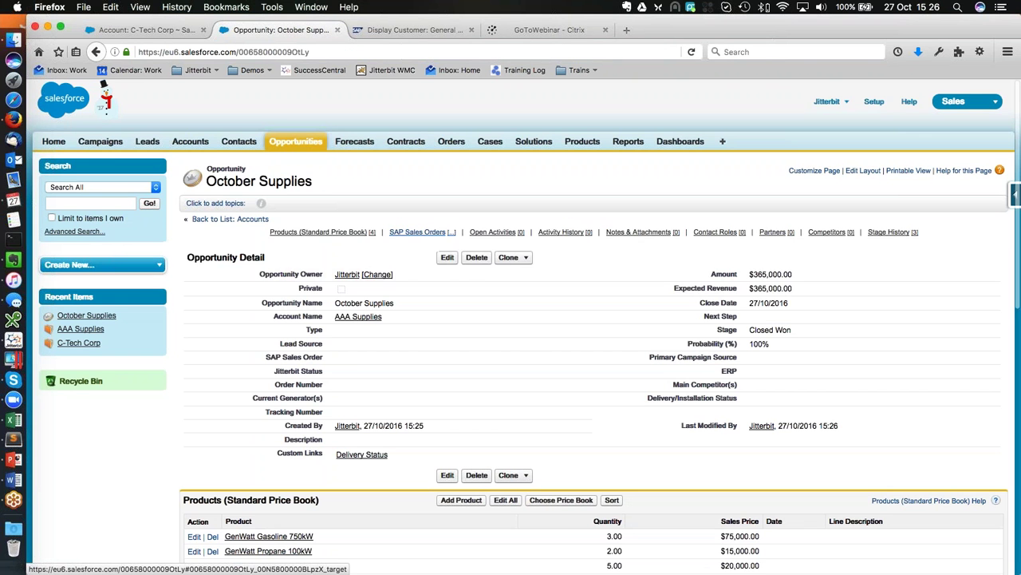
Reload the October Supplies opportunity to check its SAP sales order status and open the related AAA Supplies account
{"action": "mouse_move", "coordinate": [417, 232]}
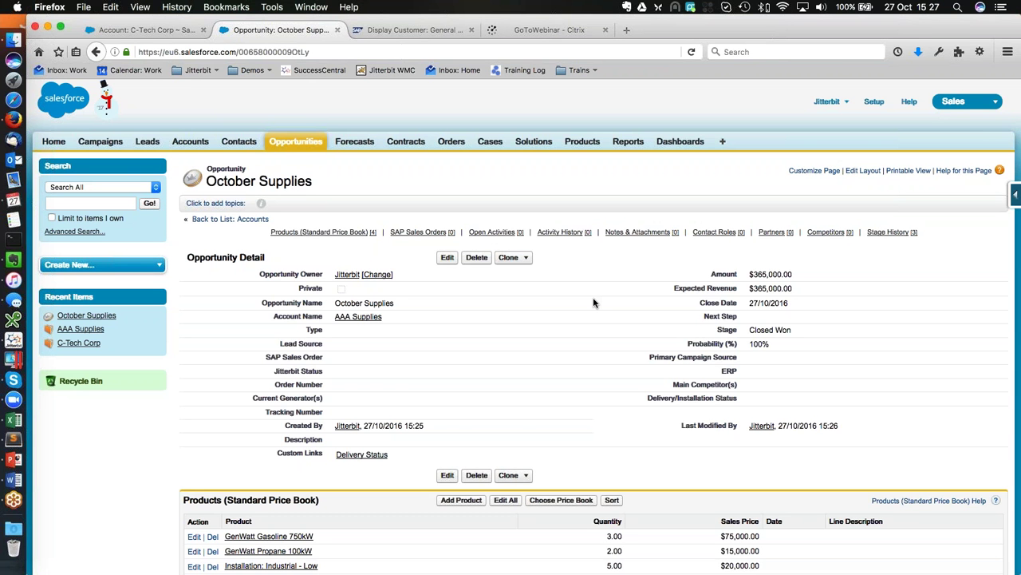
{"action": "left_click", "coordinate": [692, 51]}
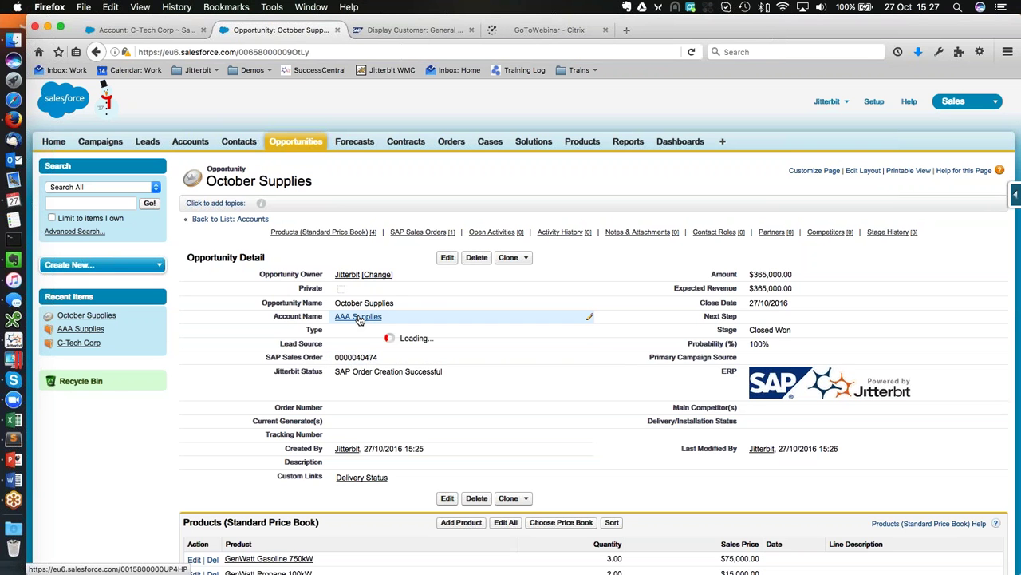
{"action": "left_click", "coordinate": [359, 318]}
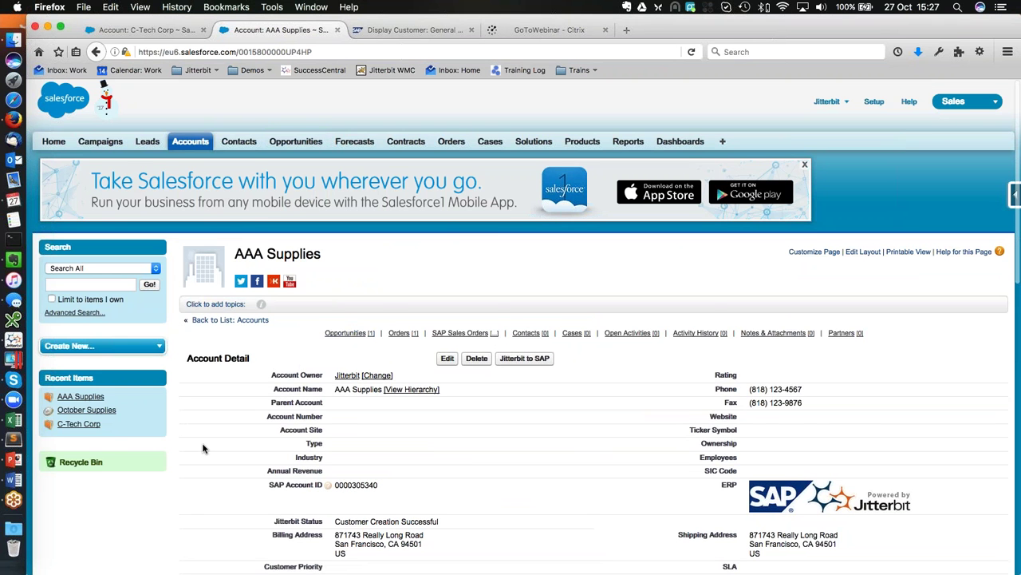
Review the AAA Supplies account's related opportunities and orders, and open its activated order
{"action": "scroll", "coordinate": [205, 443], "scroll_direction": "down", "scroll_amount": 5}
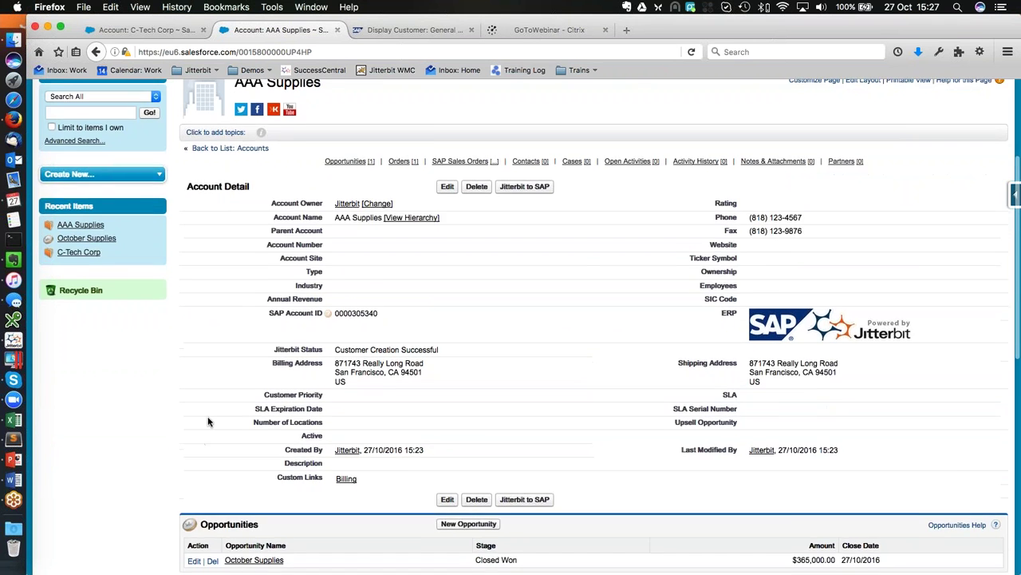
{"action": "scroll", "coordinate": [209, 419], "scroll_direction": "down", "scroll_amount": 2}
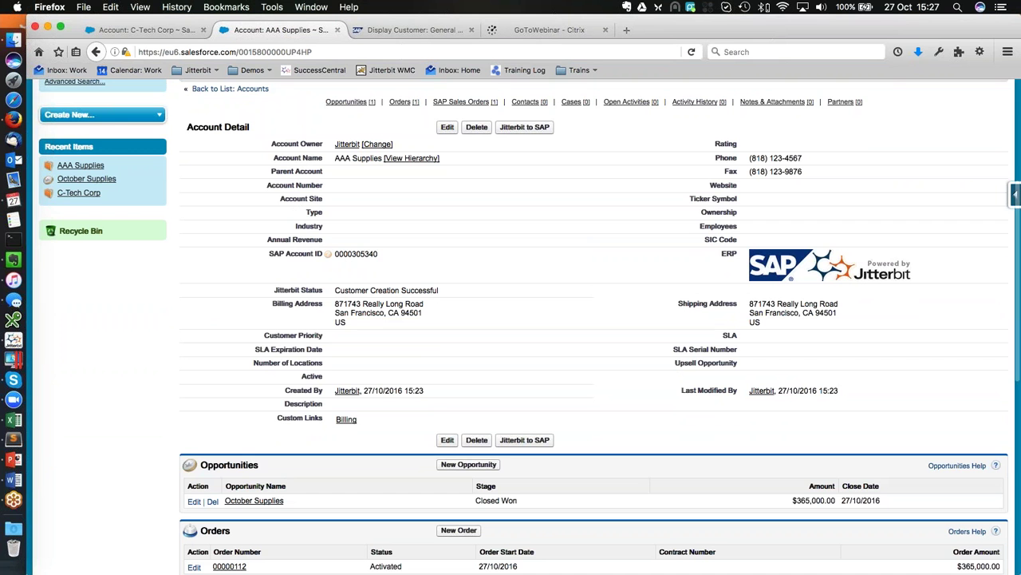
{"action": "scroll", "coordinate": [180, 421], "scroll_direction": "down", "scroll_amount": 3}
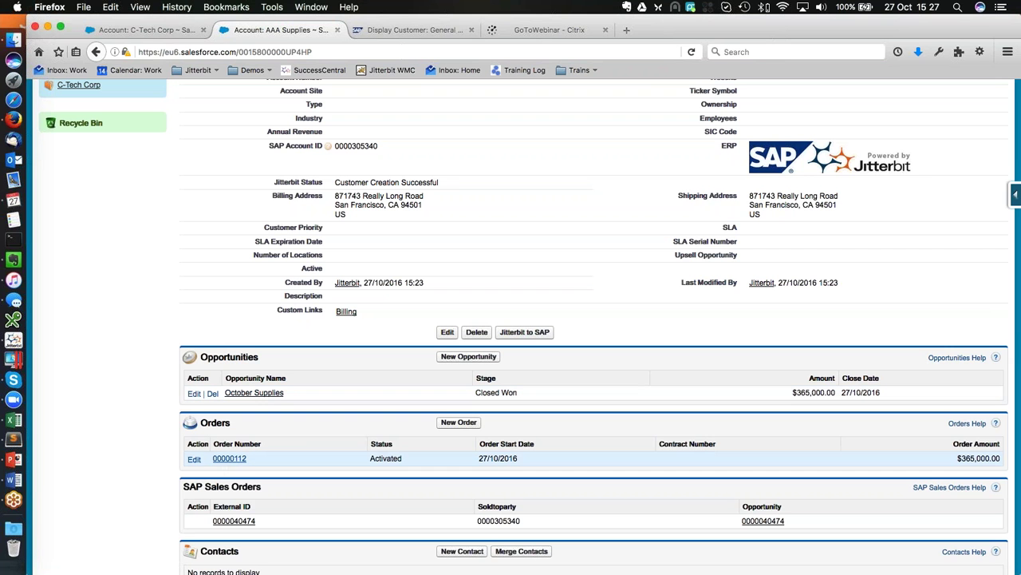
{"action": "left_click", "coordinate": [235, 463]}
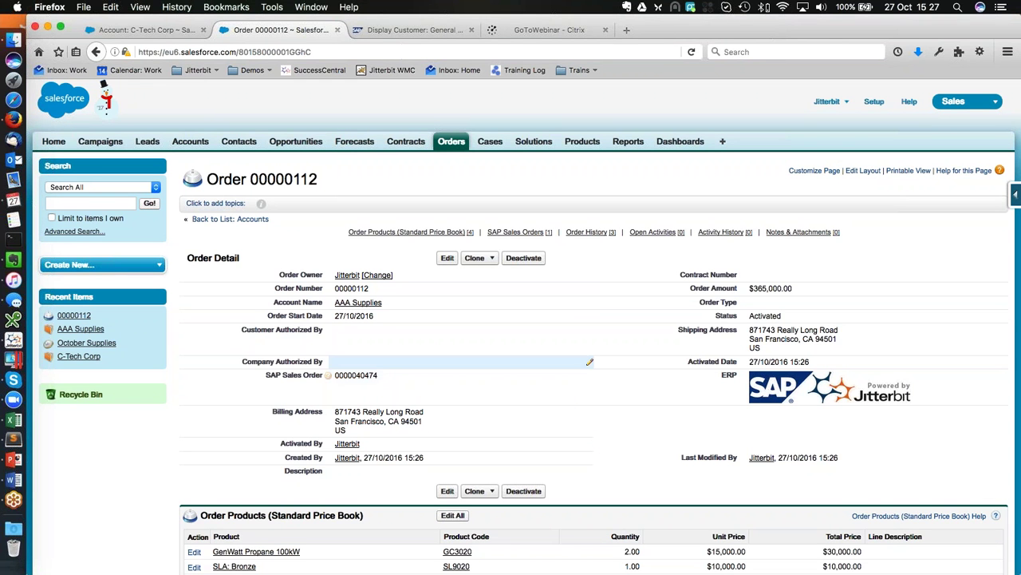
Switch to Jitterbit Studio and show the operation chain from its start at 01 Get Pricebook IDs
{"action": "left_click", "coordinate": [28, 345]}
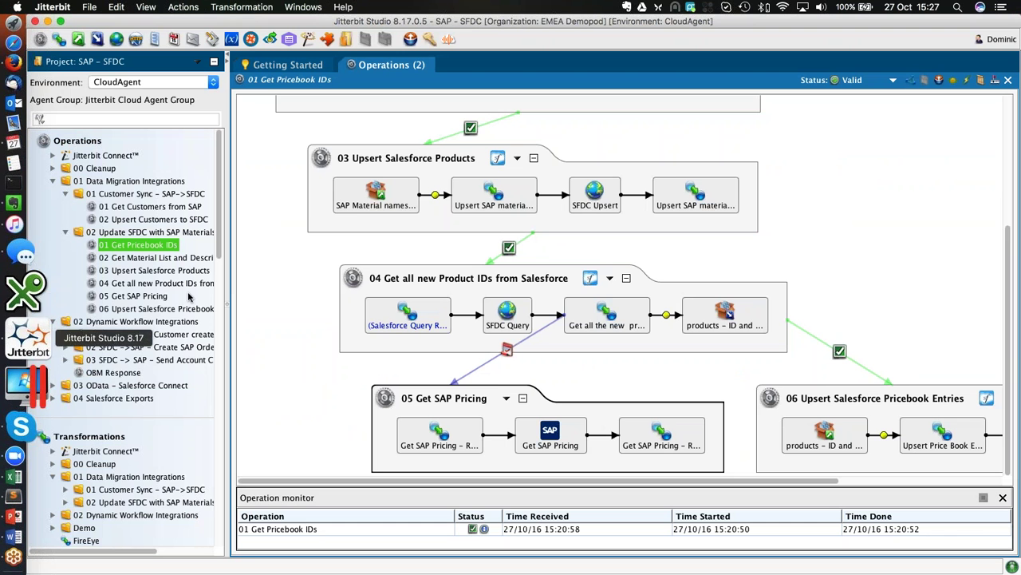
{"action": "scroll", "coordinate": [300, 297], "scroll_direction": "up", "scroll_amount": 3}
{"action": "scroll", "coordinate": [300, 297], "scroll_direction": "up", "scroll_amount": 3}
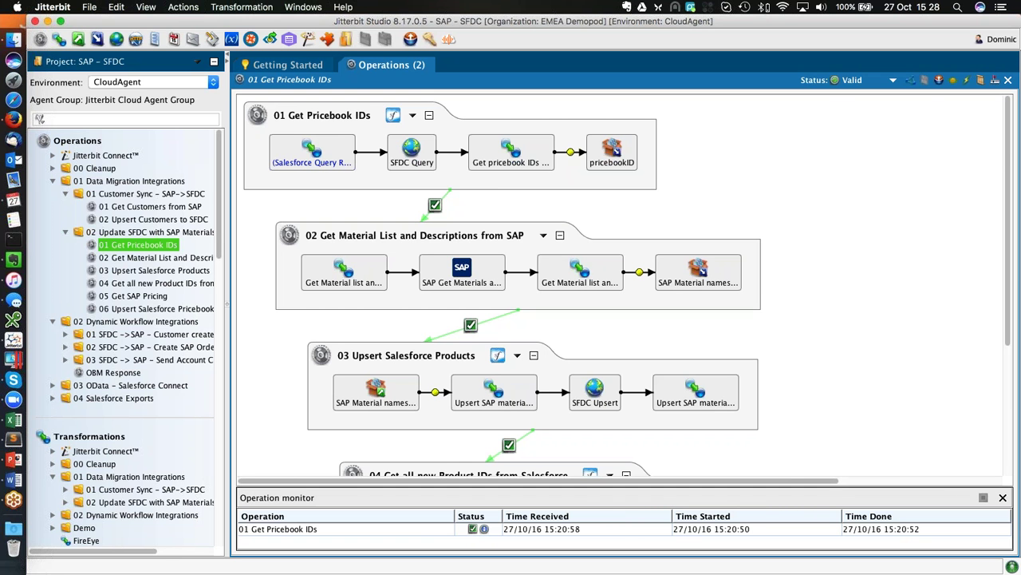
Switch to the presentation slideshow and advance past the "Let's take a look!" slide
{"action": "key", "text": "super+Tab"}
{"action": "key", "text": "super+Tab"}
{"action": "key", "text": "super+Tab"}
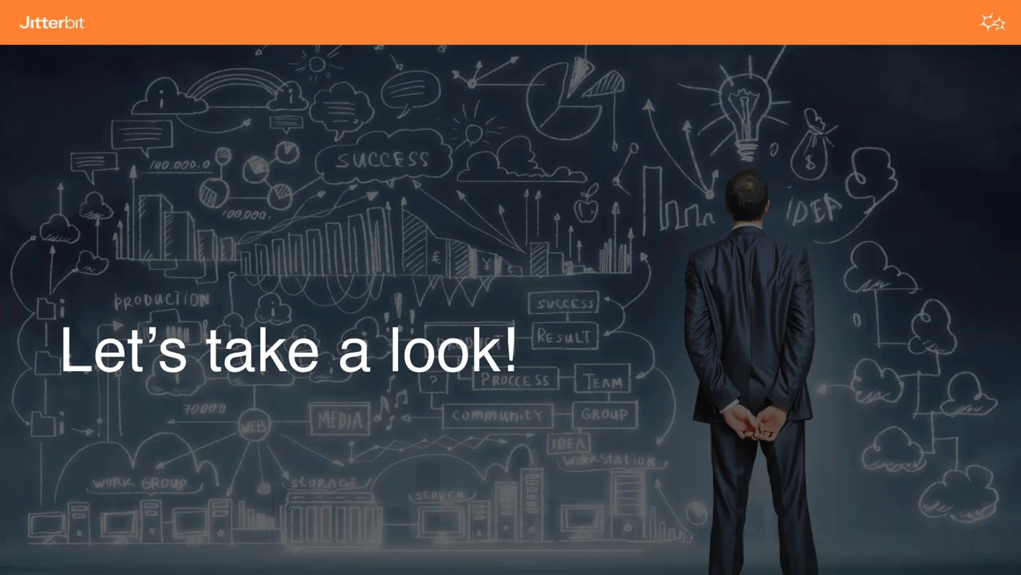
{"action": "key", "text": "Right"}
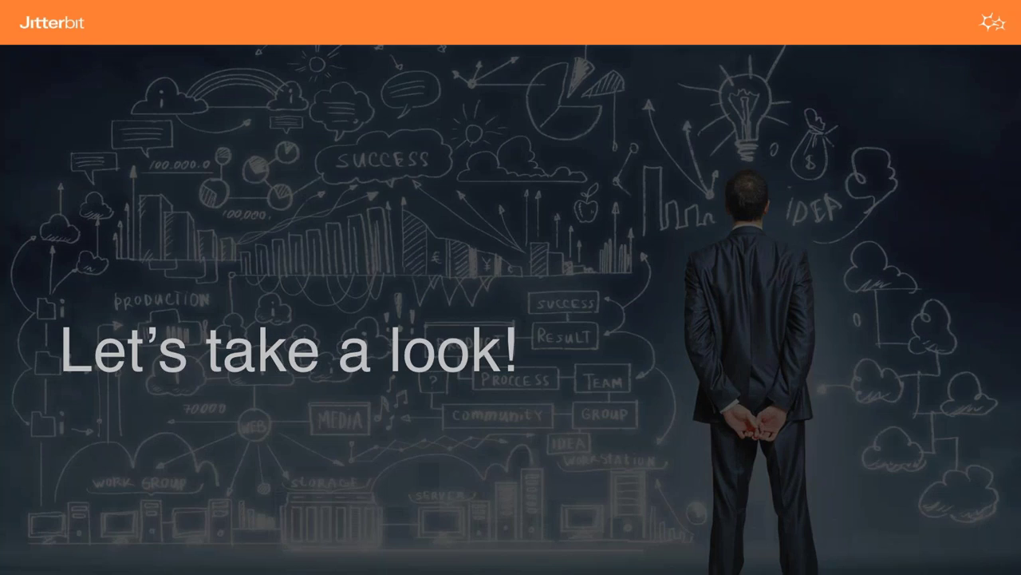